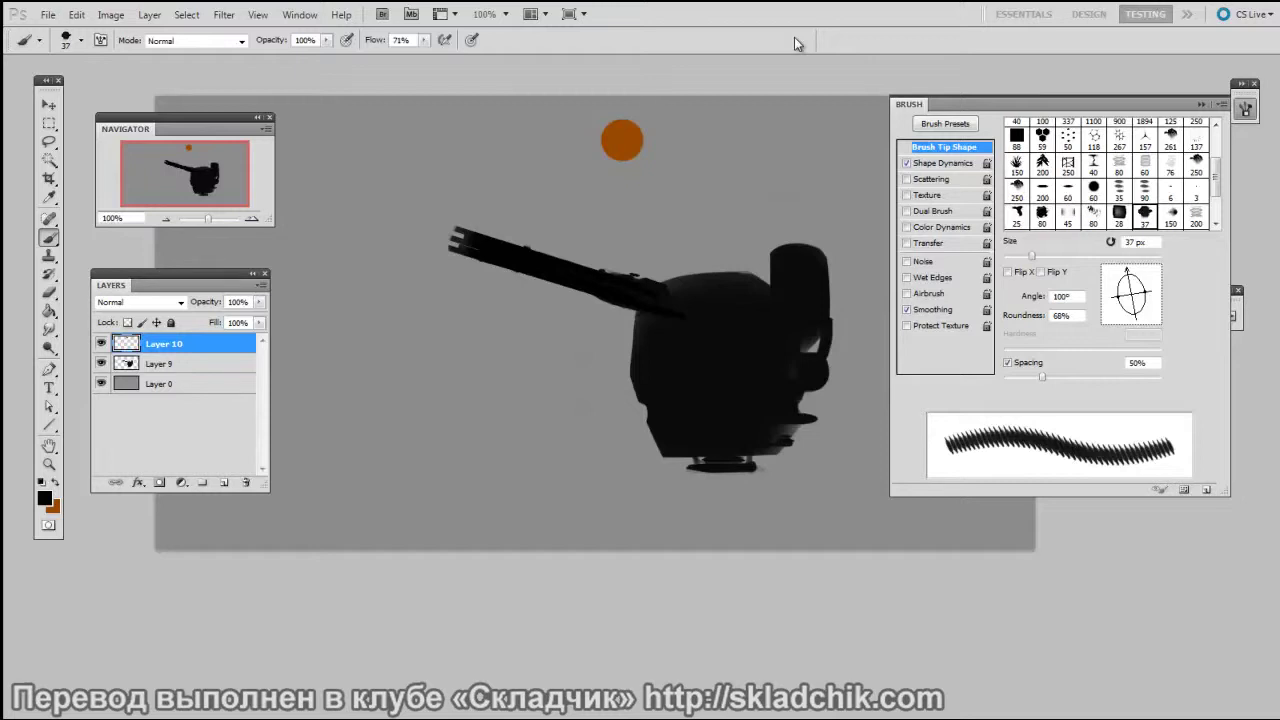
- Paint a toothed black ammo belt looping from beneath the gun to the turret's lower left, with the belt brush at 40 px
right_click(606, 418)
click(946, 586)
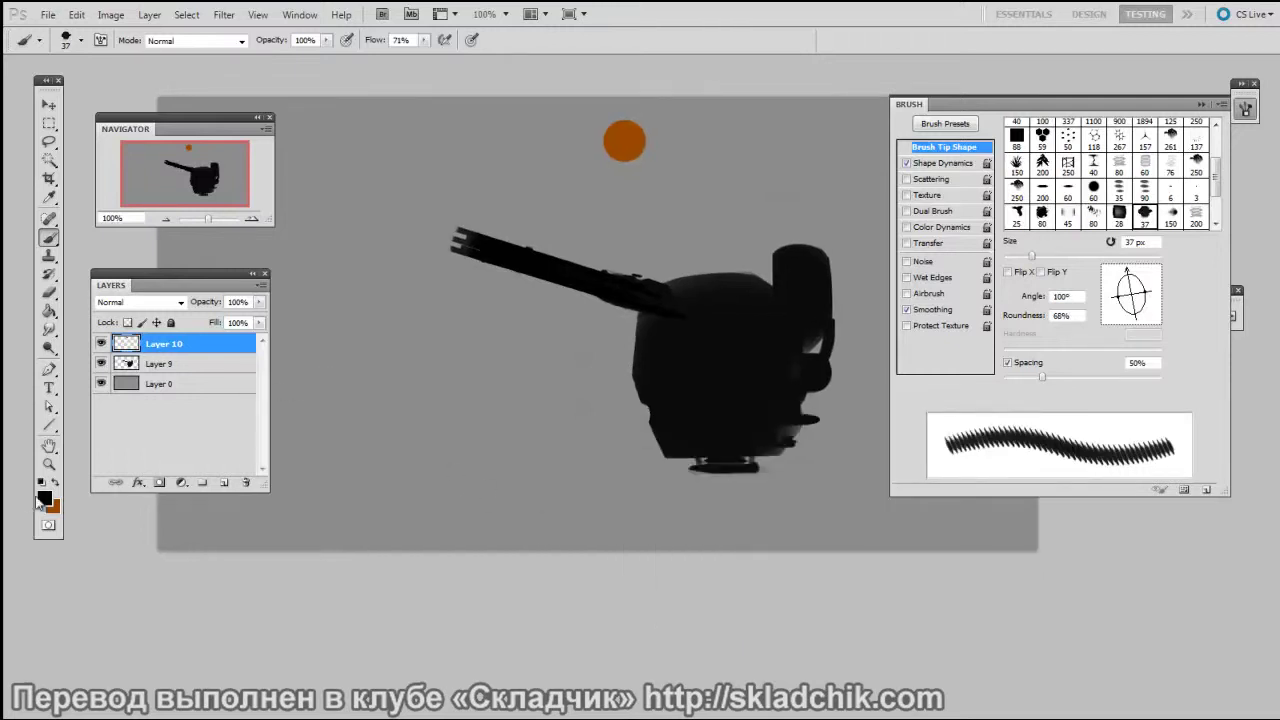
click(42, 496)
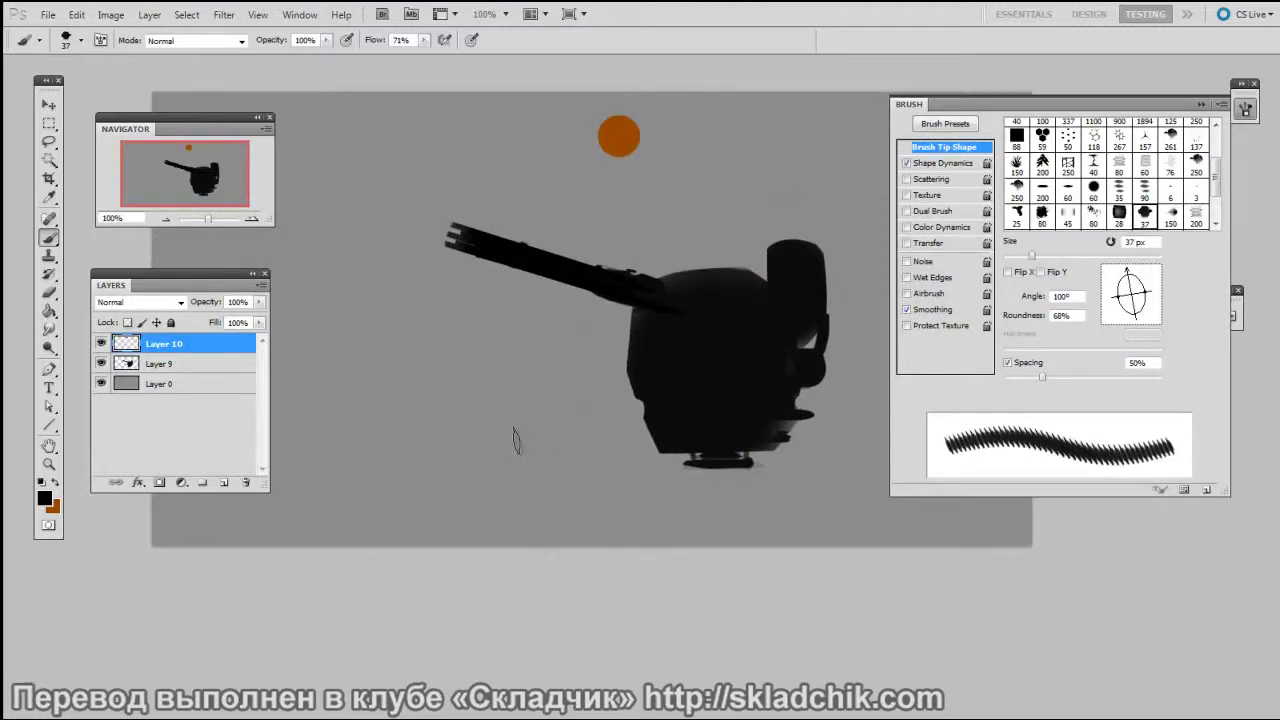
key(bracketright)
mouse_move(630, 298)
mouse_down()
mouse_move(554, 324)
mouse_move(695, 370)
mouse_up()
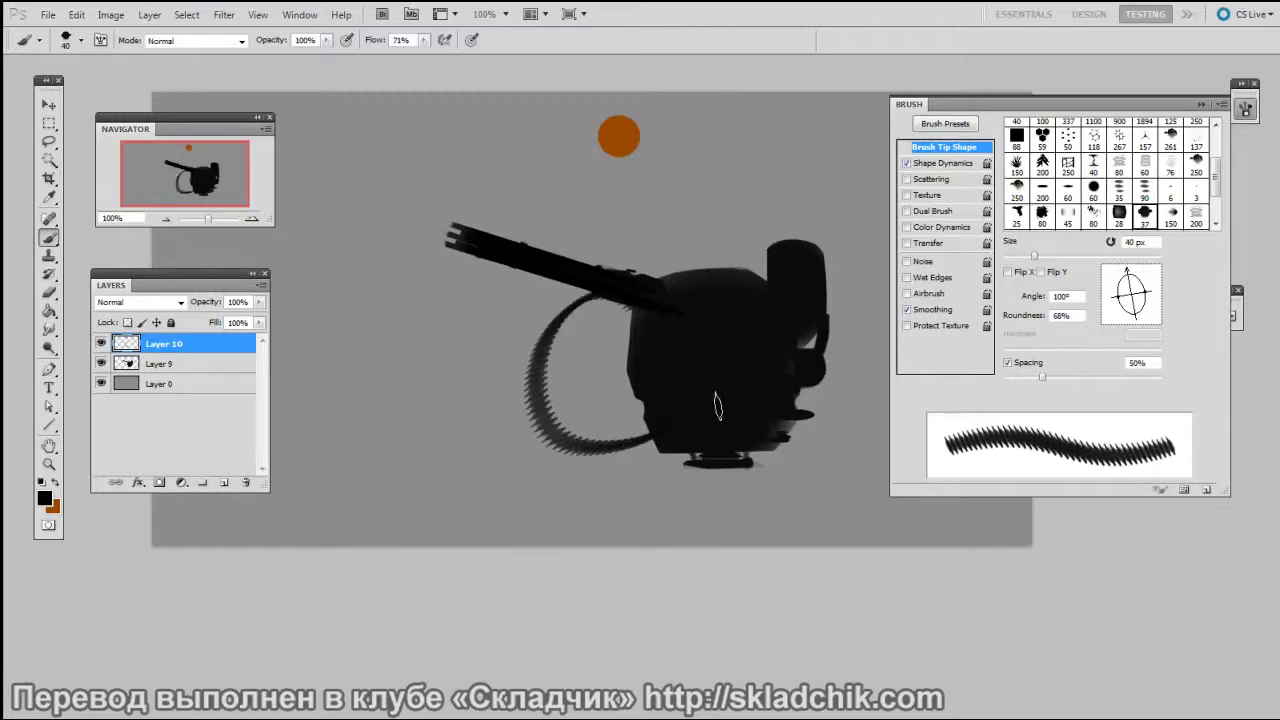
- Paint a large ammo belt loop and a smaller inner one on the turret's right side
drag(757, 417, 647, 430)
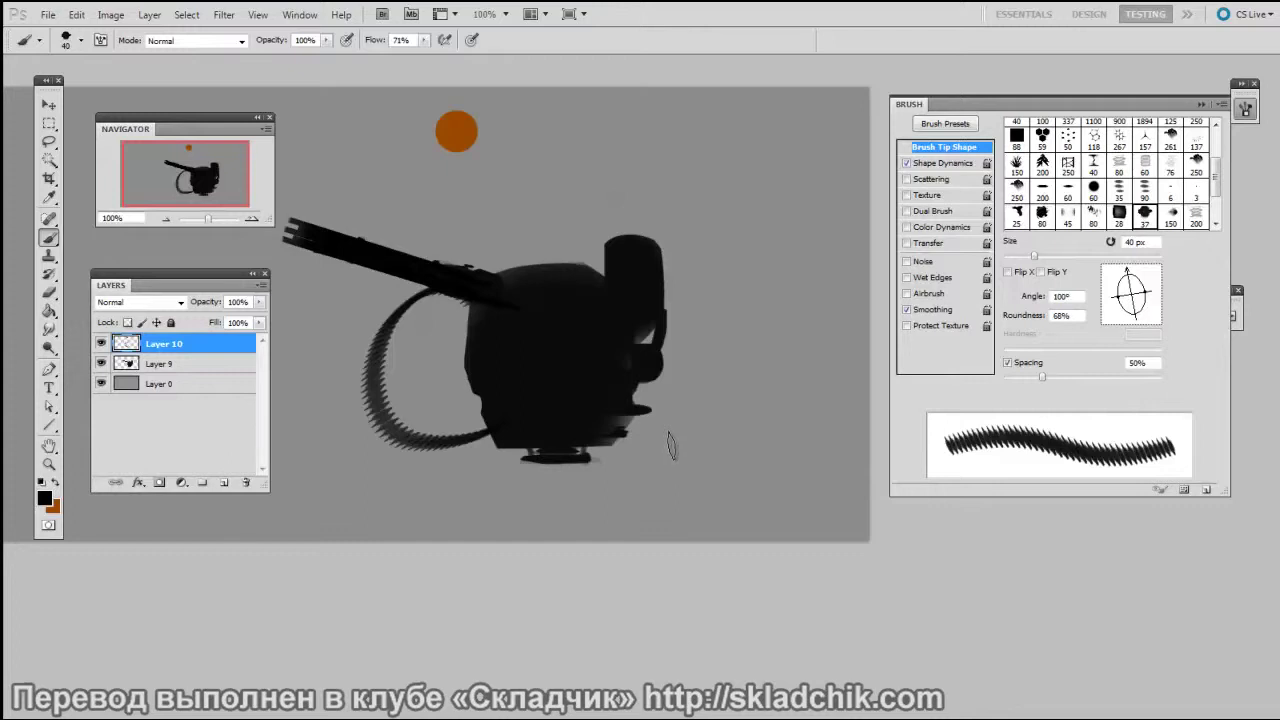
mouse_move(640, 283)
mouse_down()
mouse_move(746, 383)
mouse_move(606, 456)
mouse_up()
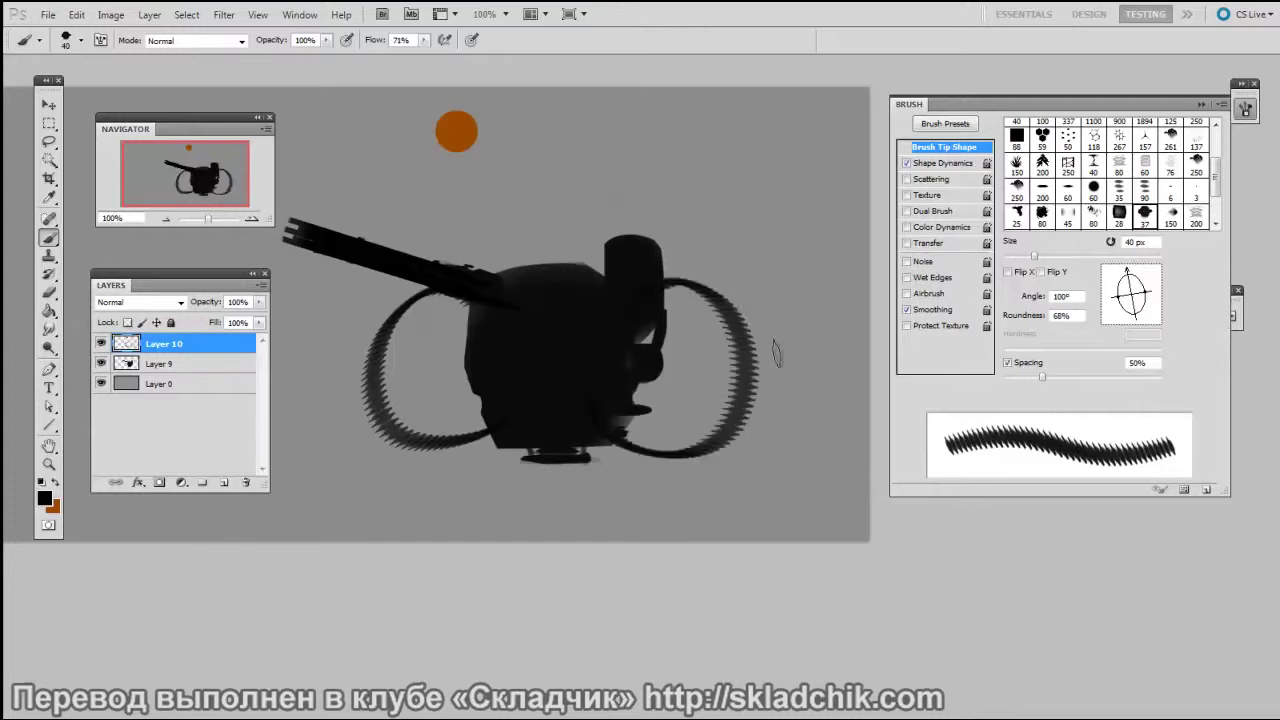
drag(700, 365, 682, 410)
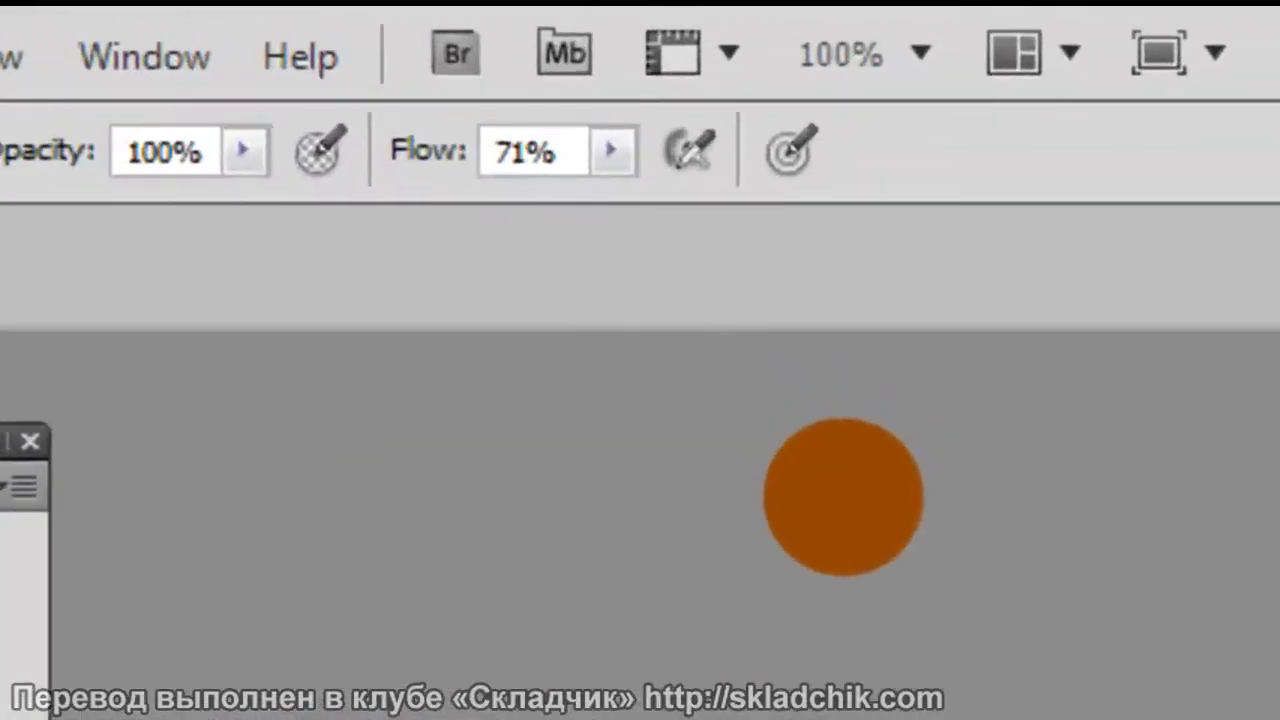
- Set the flow to 100% and paint a falling trail of shell casings left of the turret with the casing brush at 25 px
click(612, 151)
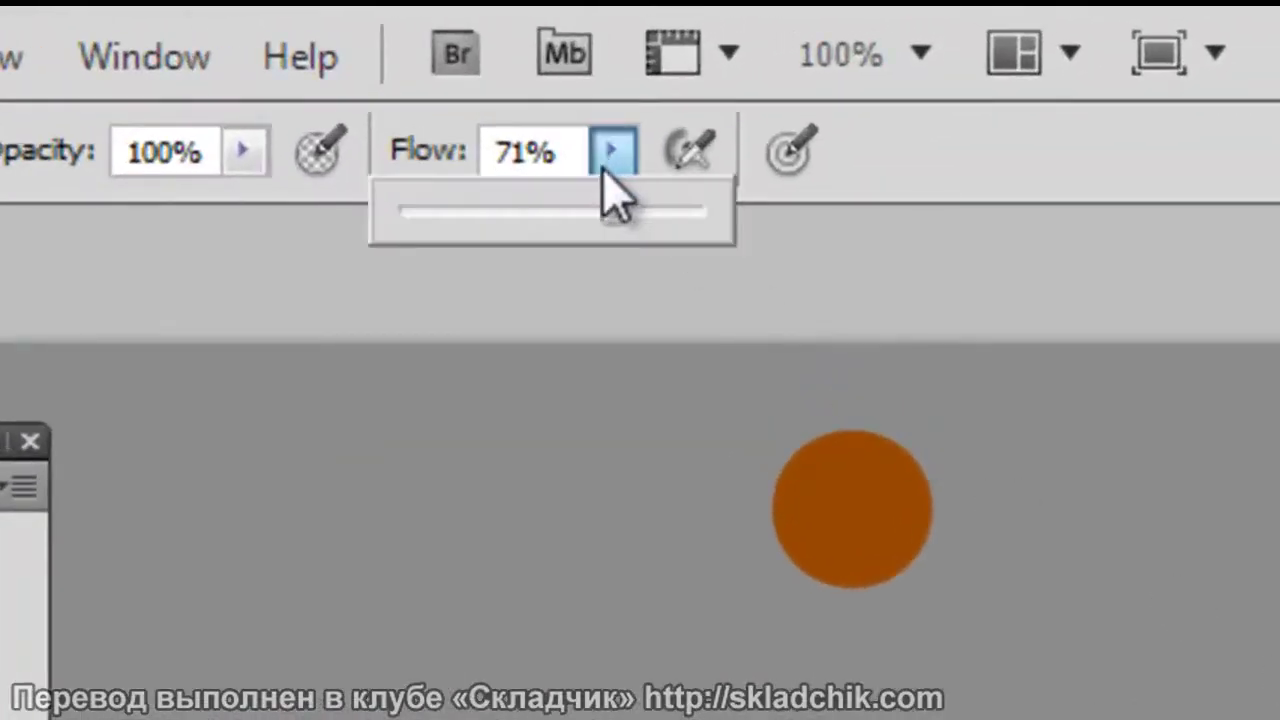
drag(612, 210, 705, 211)
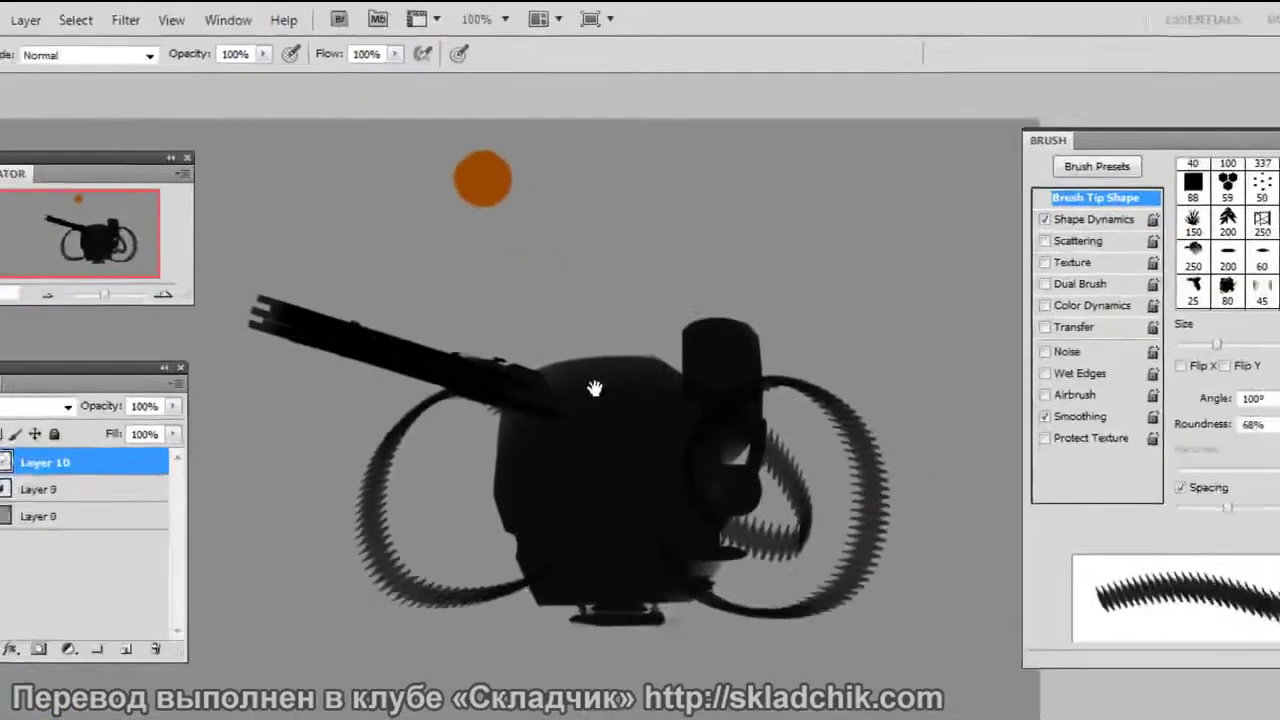
right_click(545, 364)
click(941, 594)
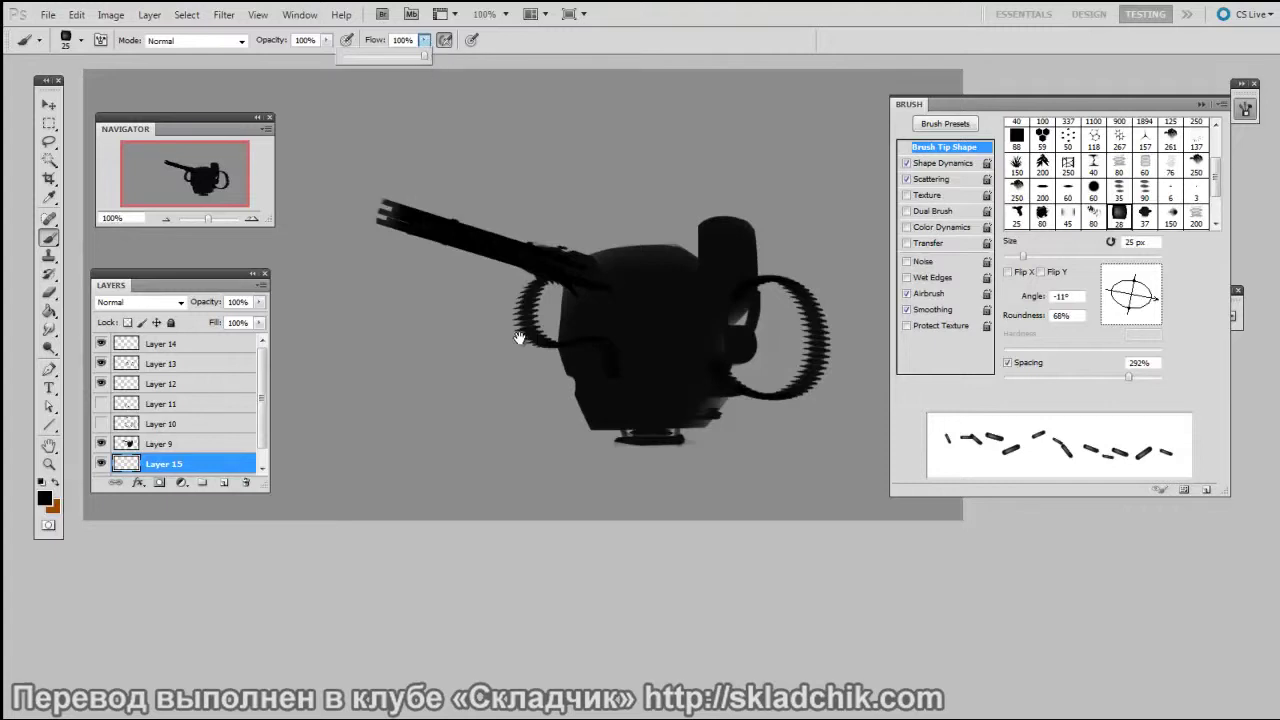
drag(575, 358, 577, 362)
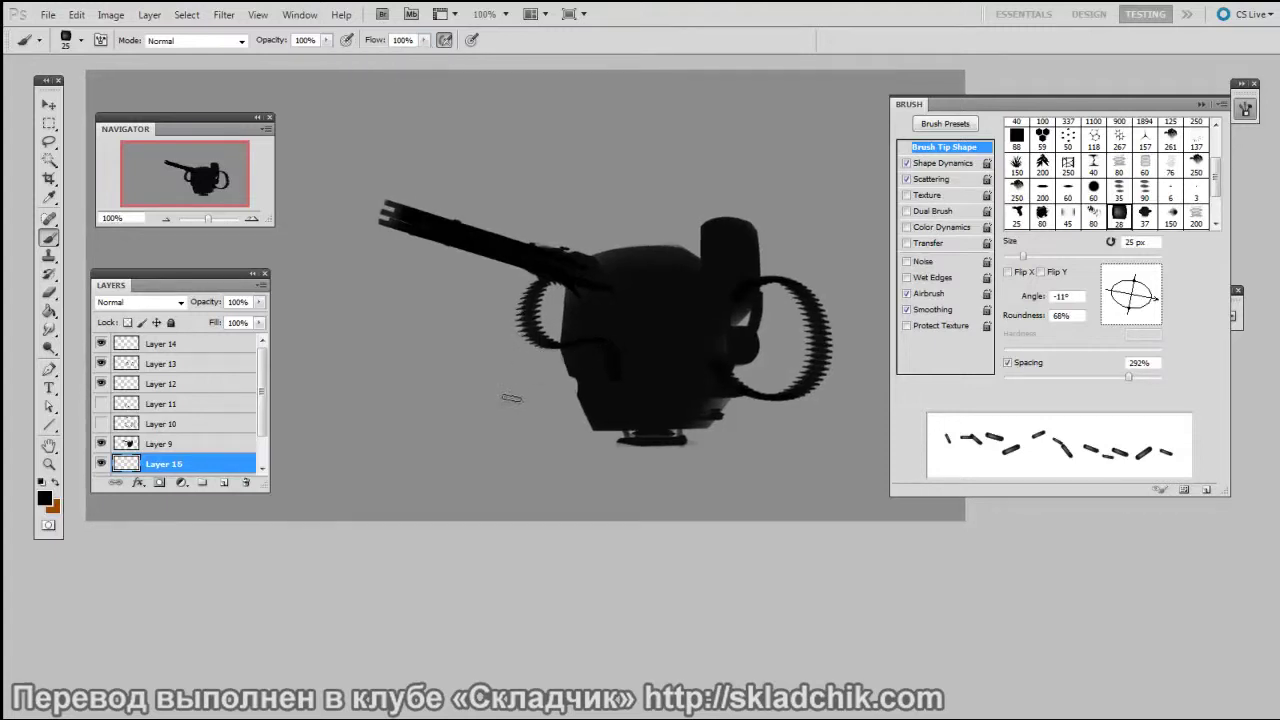
drag(493, 282, 438, 477)
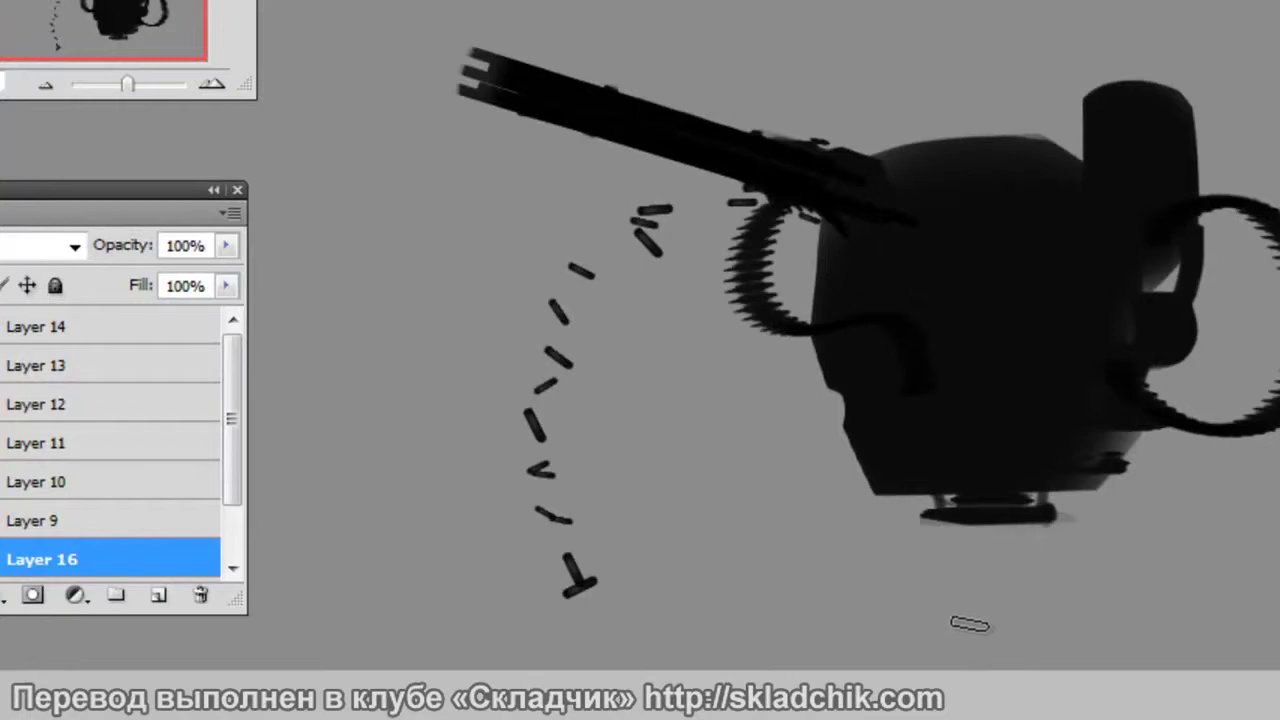
- Set the casing brush's scatter to 77% and its angle jitter to 5%
key(F5)
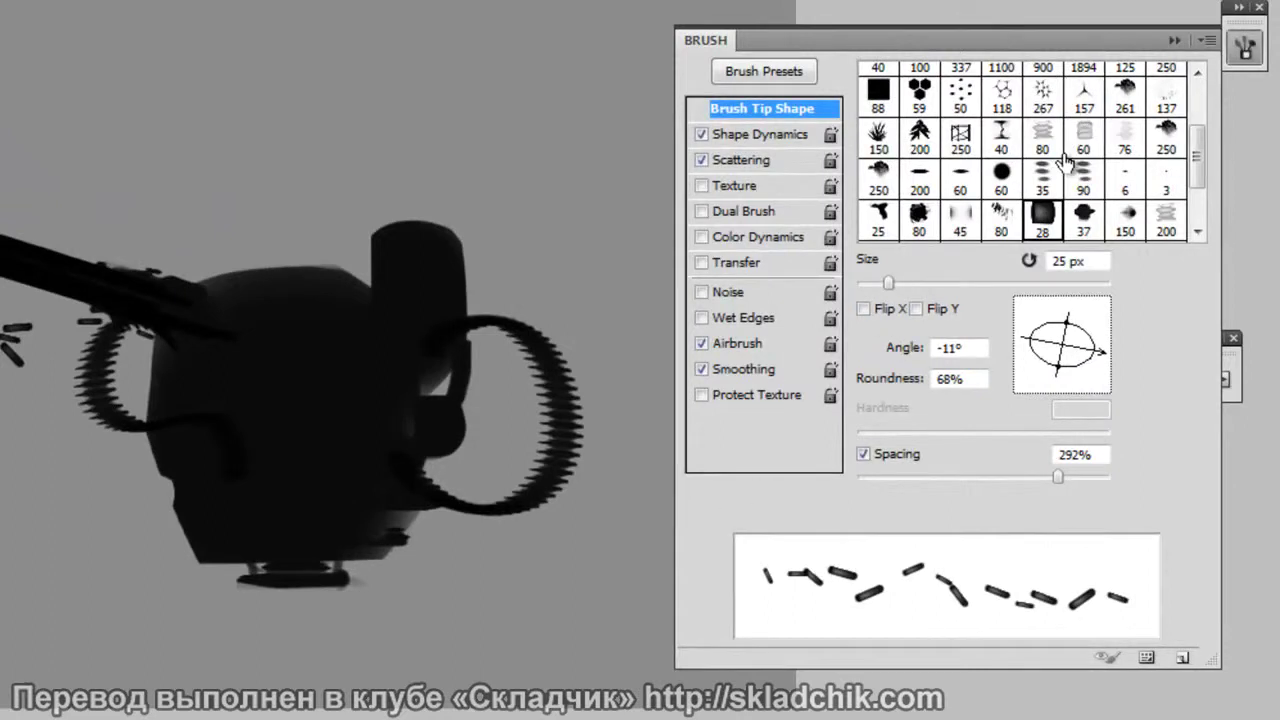
click(754, 160)
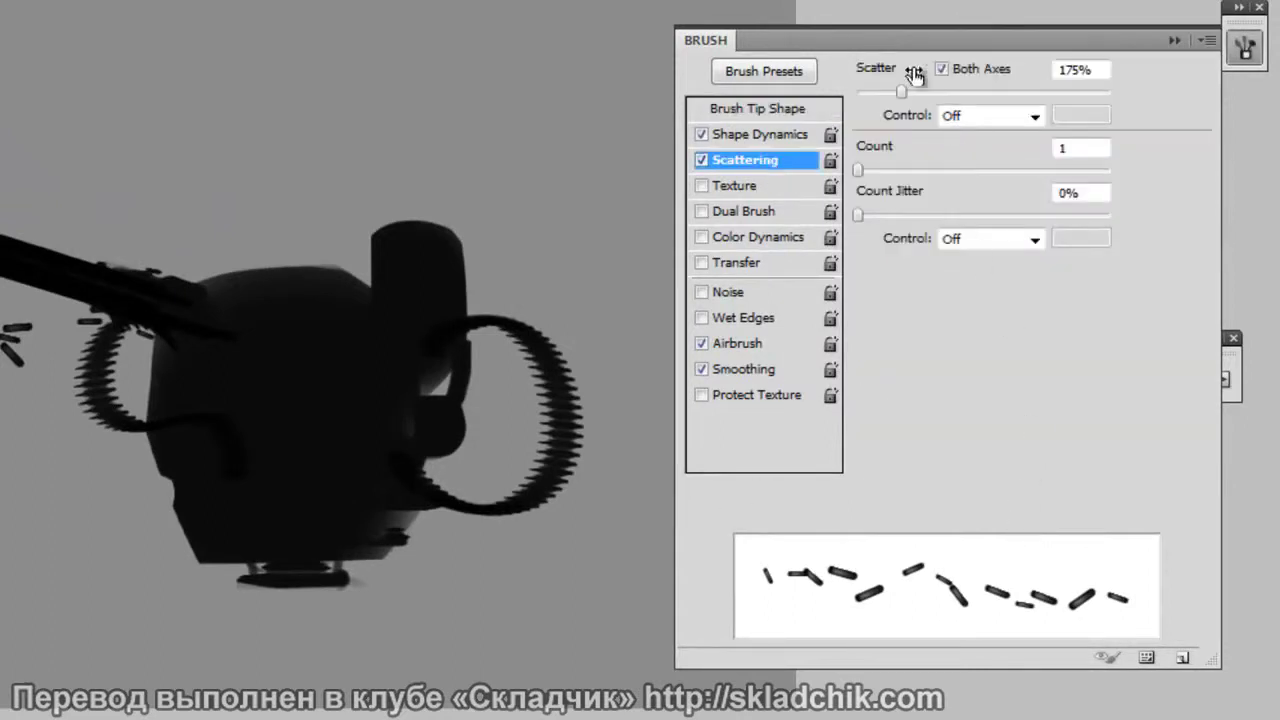
mouse_move(899, 91)
mouse_down()
mouse_move(864, 89)
mouse_move(877, 88)
mouse_up()
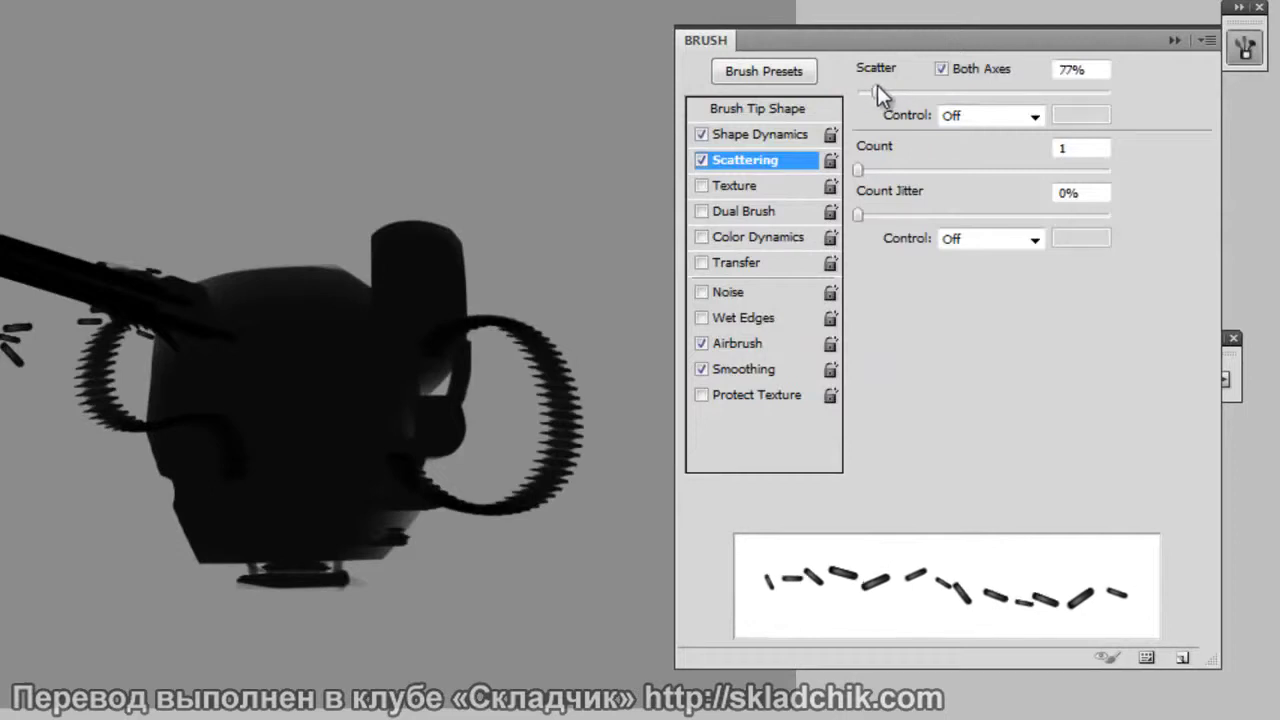
click(772, 134)
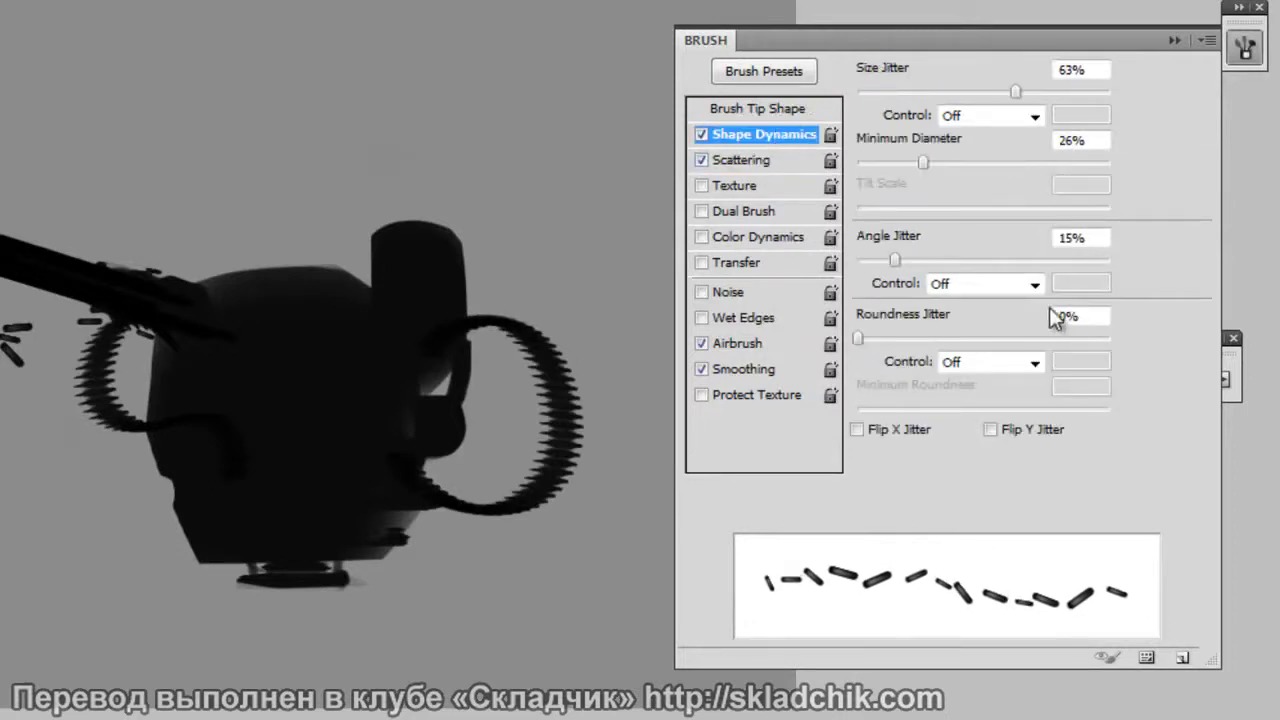
drag(895, 256, 870, 259)
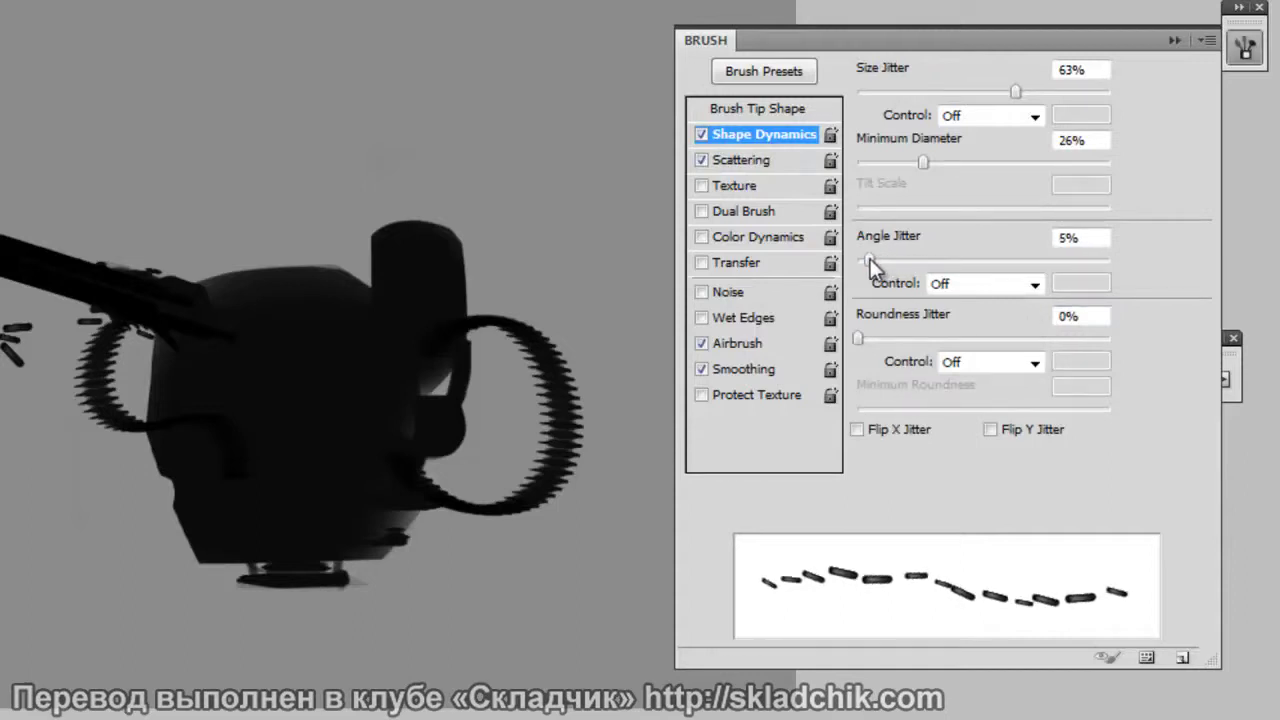
- Rotate the casing brush tip to 49° and paint a wider arc of falling casings from beneath the gun barrel
click(773, 107)
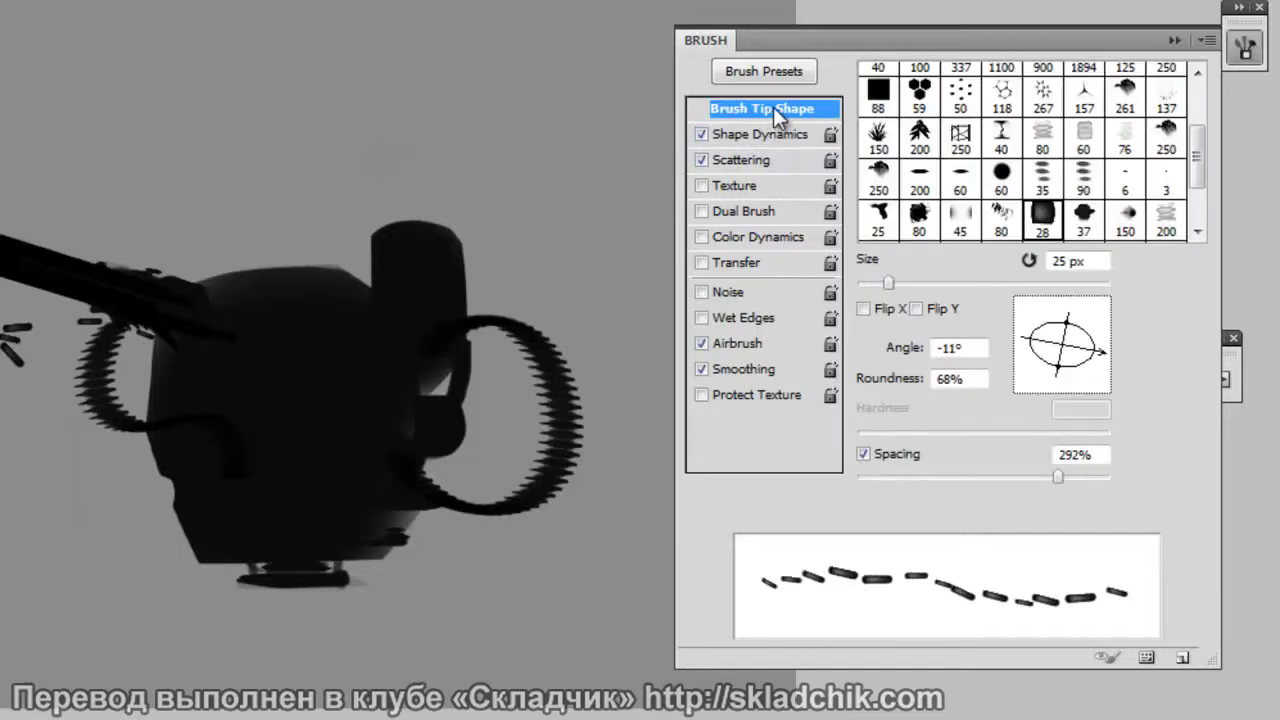
mouse_move(1082, 328)
mouse_down()
mouse_move(1092, 352)
mouse_move(1078, 318)
mouse_move(1056, 320)
mouse_move(1086, 340)
mouse_up()
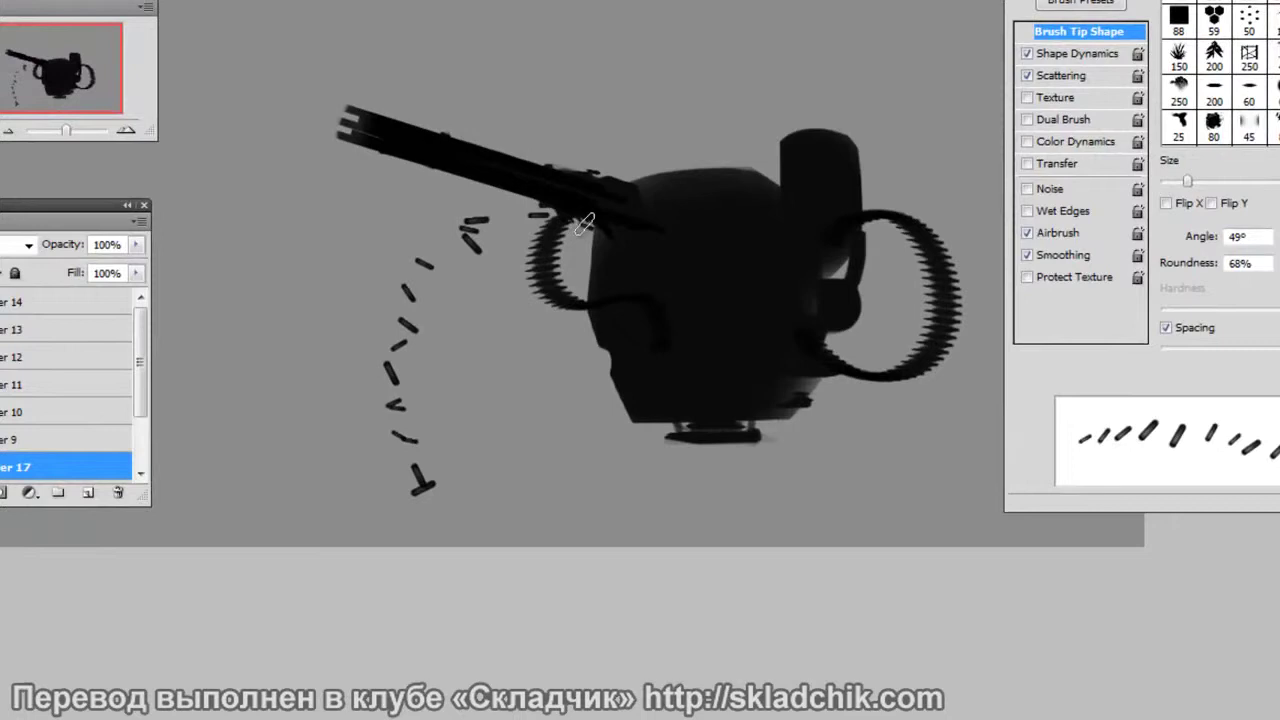
drag(455, 230, 209, 275)
drag(307, 250, 372, 500)
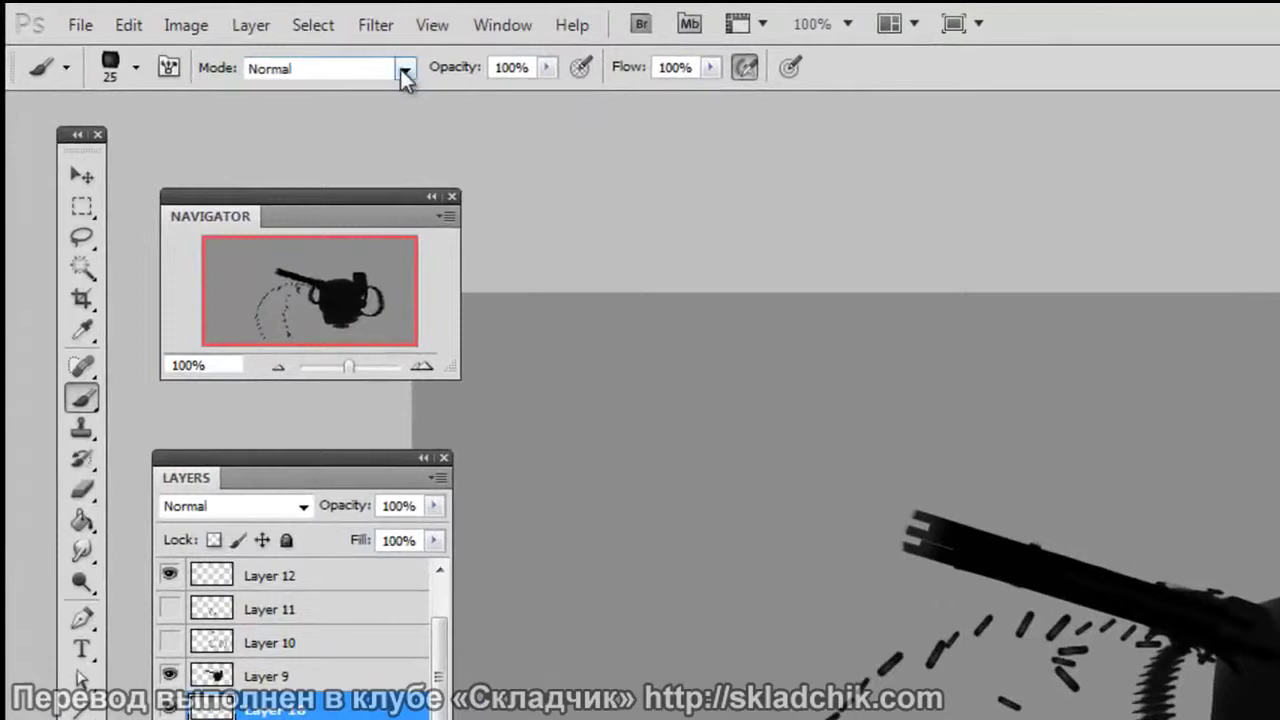
- Set the brush blending mode to Screen and choose a dark reddish-orange foreground colour
click(402, 70)
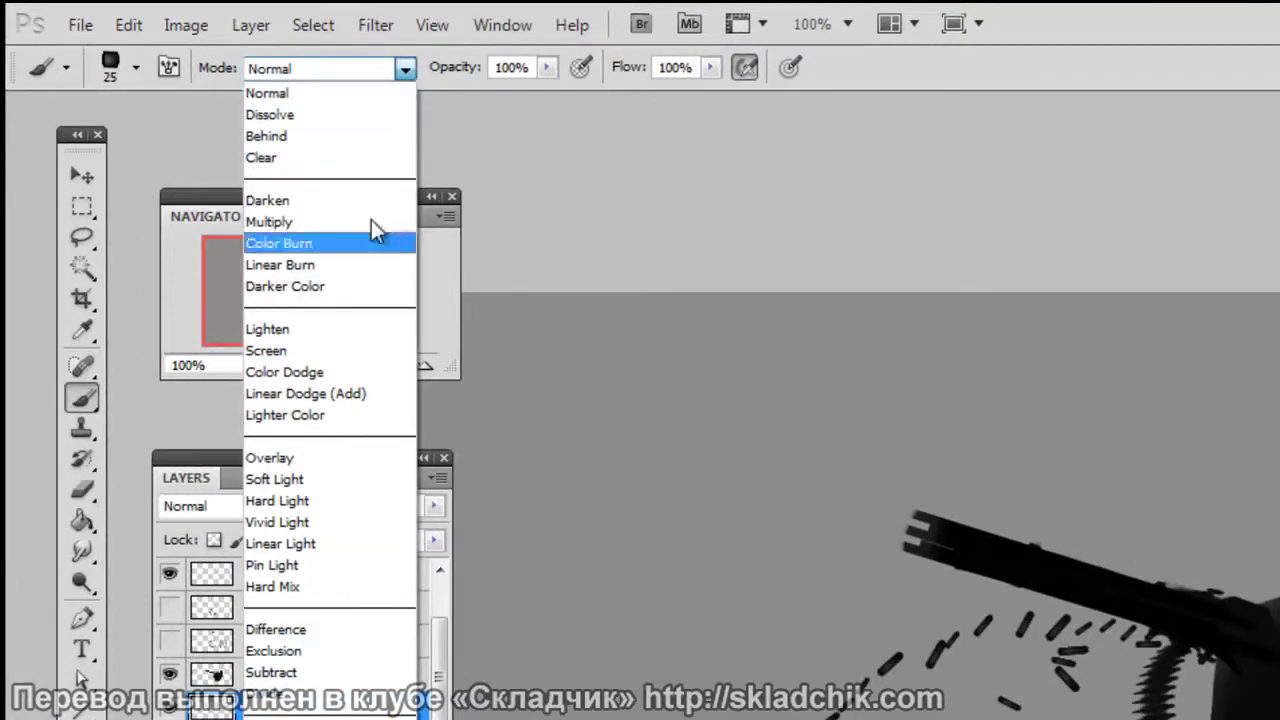
click(350, 352)
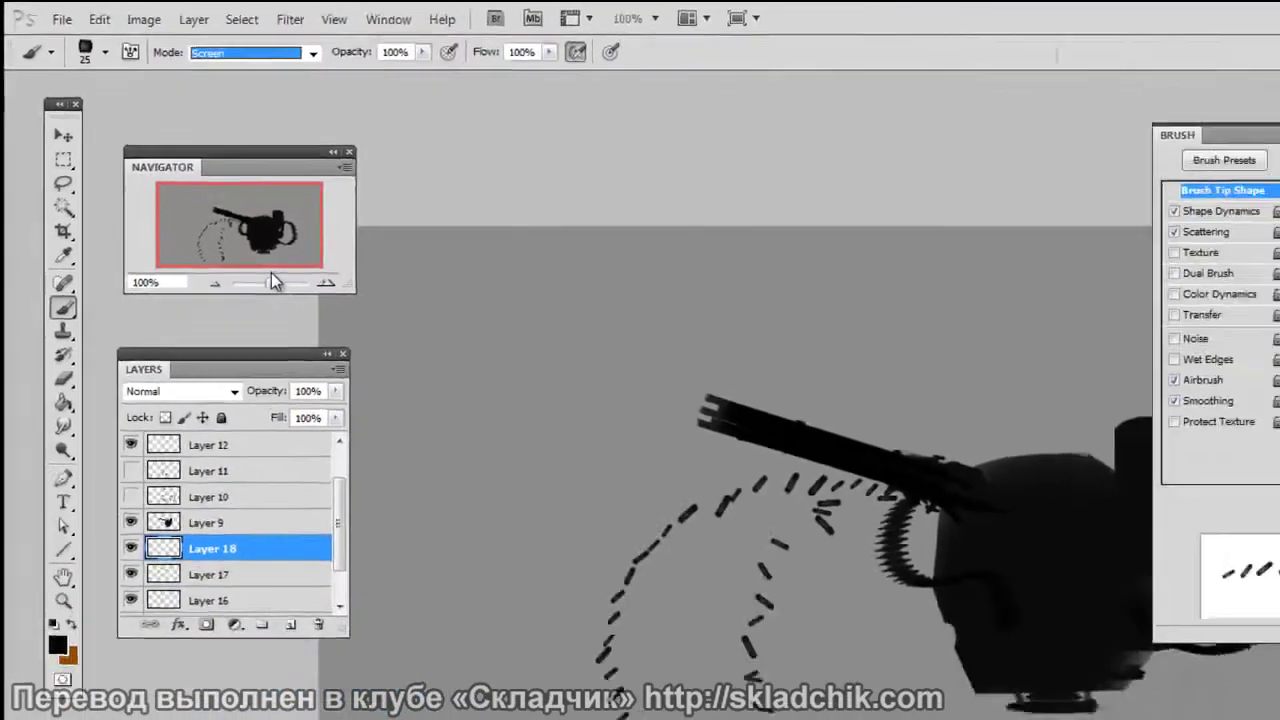
key(x)
click(44, 497)
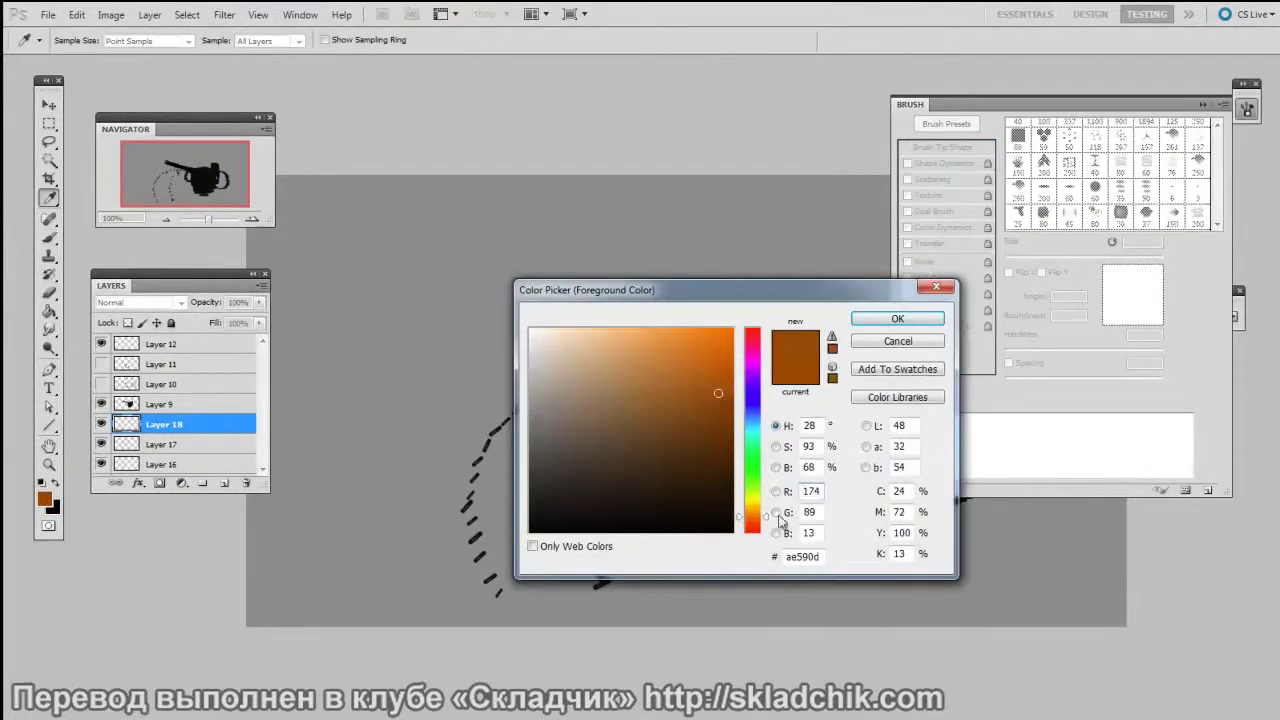
click(897, 318)
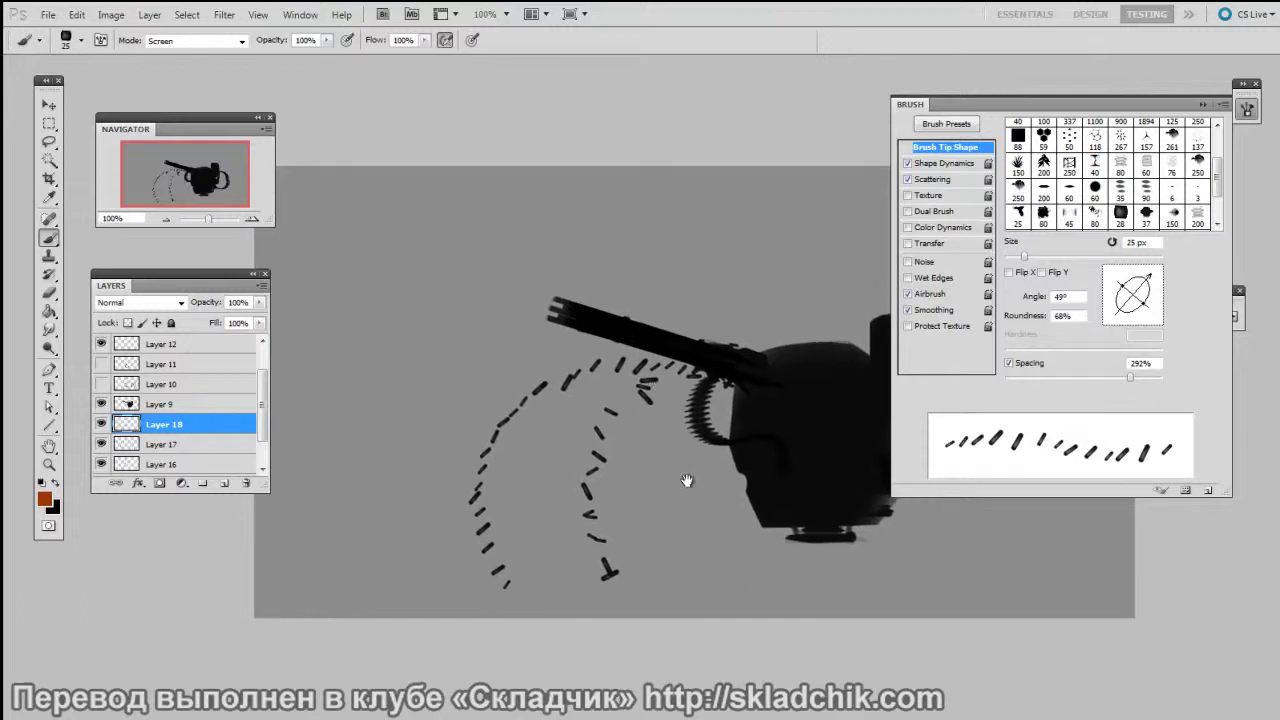
- Select the 150 px flame-shaped brush and rotate its tip to -20° to match the gun barrel
right_click(484, 371)
click(824, 550)
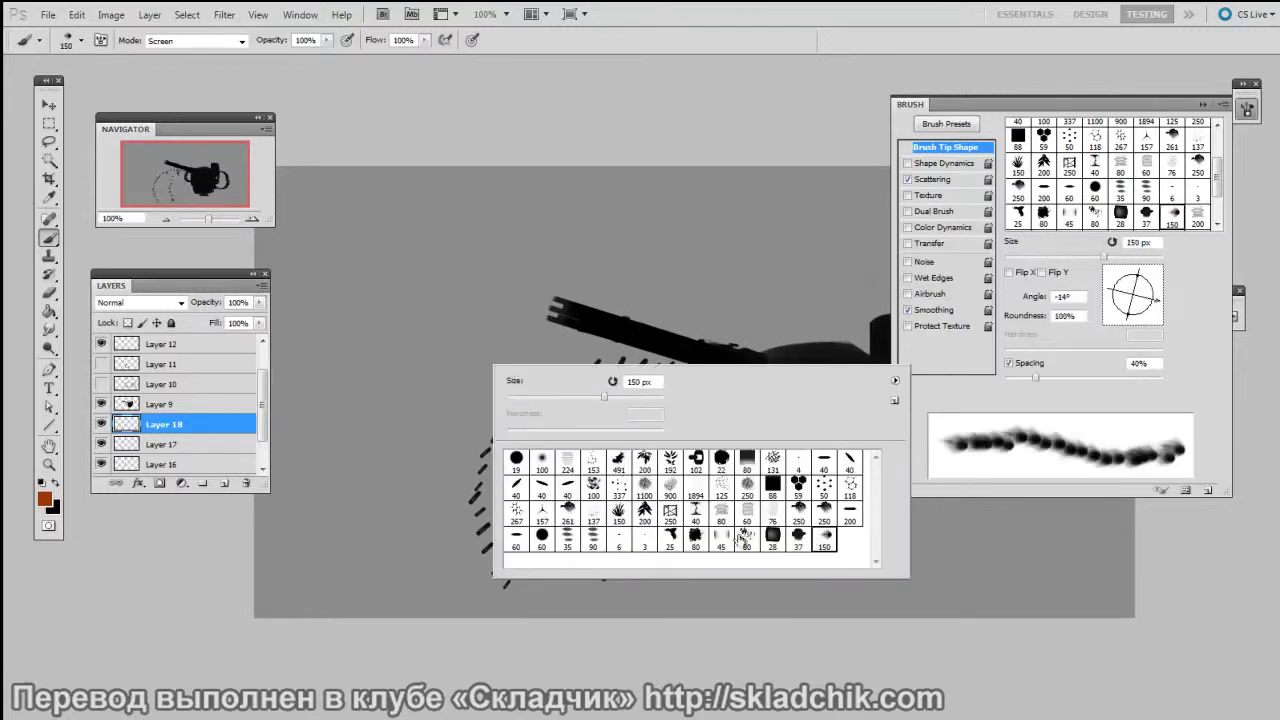
click(457, 423)
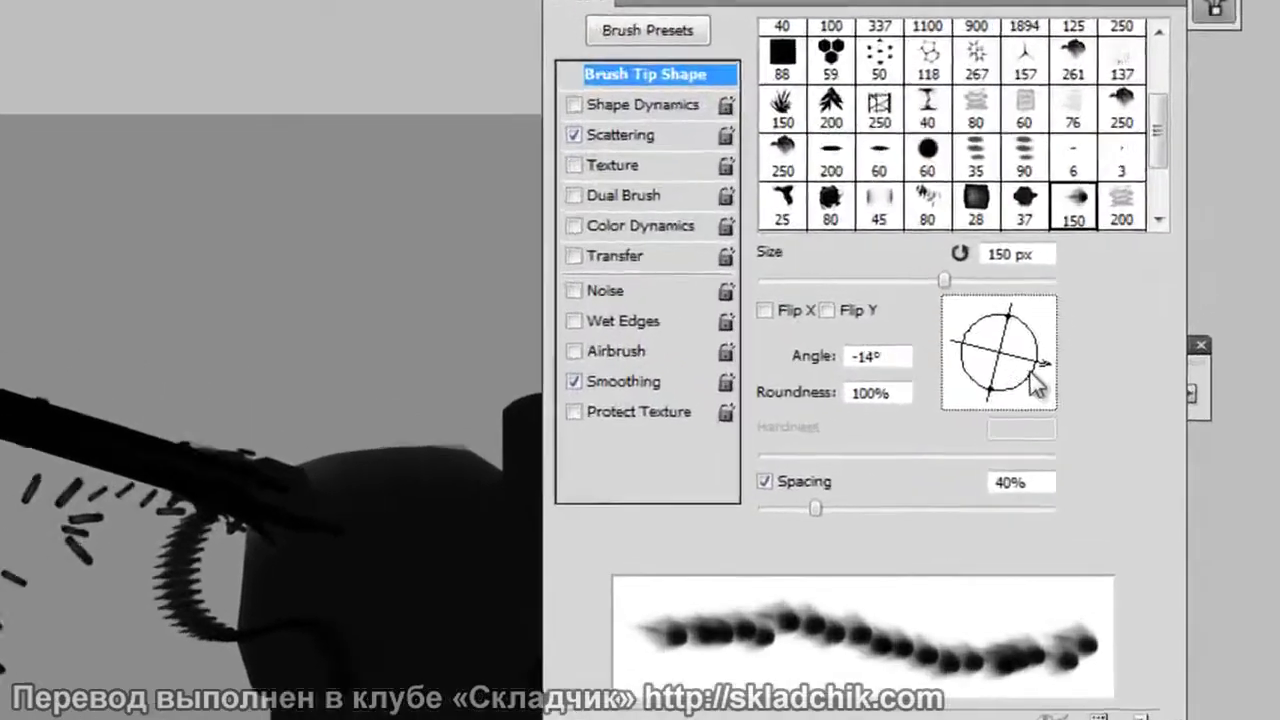
drag(1032, 372, 1040, 379)
drag(879, 436, 884, 440)
mouse_move(1088, 228)
mouse_down()
mouse_move(1100, 200)
mouse_move(1080, 249)
mouse_move(1099, 205)
mouse_up()
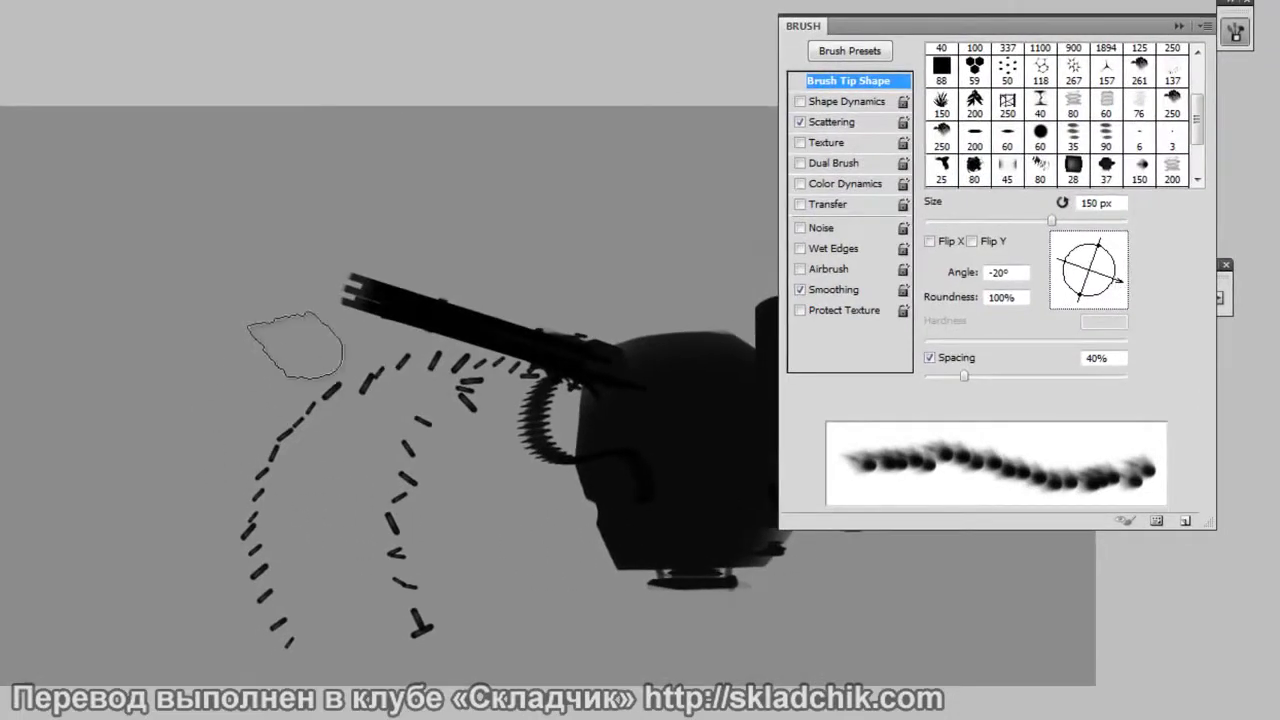
- Paint a glowing orange-yellow muzzle flash at the tip of the gun barrel, enlarging the flame brush to 200 px
mouse_move(324, 283)
mouse_down()
mouse_move(215, 232)
mouse_move(345, 285)
mouse_up()
key(bracketright)
key(bracketright)
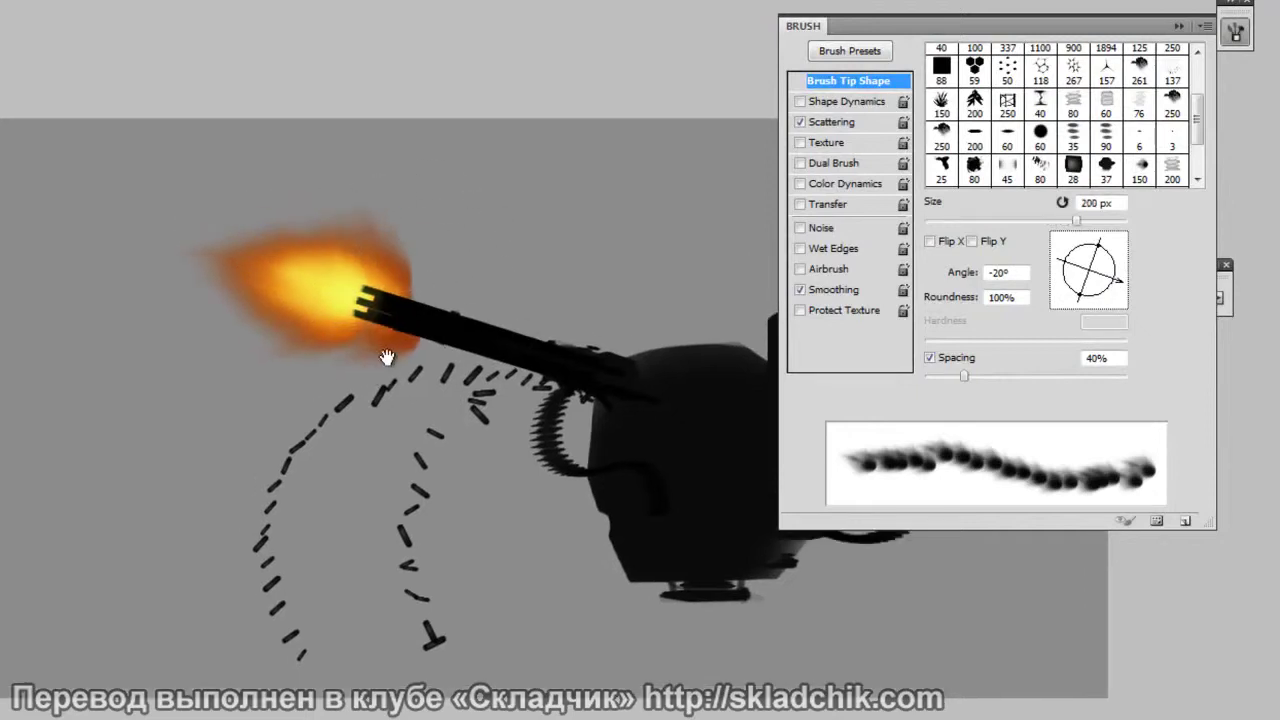
- Trim the muzzle flash that spills behind the barrel tip, using small soft round tips of 10 px and 25 px
right_click(440, 372)
click(460, 465)
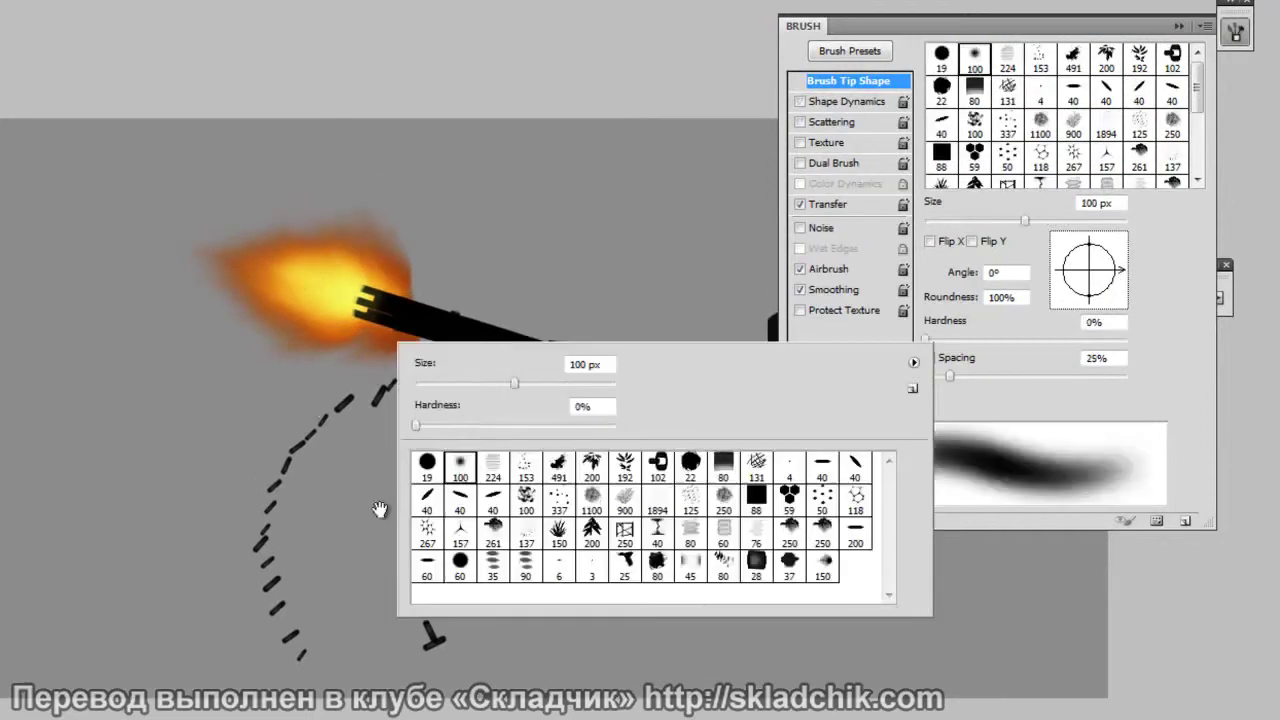
key(Return)
key(bracketleft)
key(bracketleft)
key(bracketleft)
key(bracketleft)
key(bracketleft)
key(bracketleft)
key(bracketleft)
key(bracketleft)
key(bracketleft)
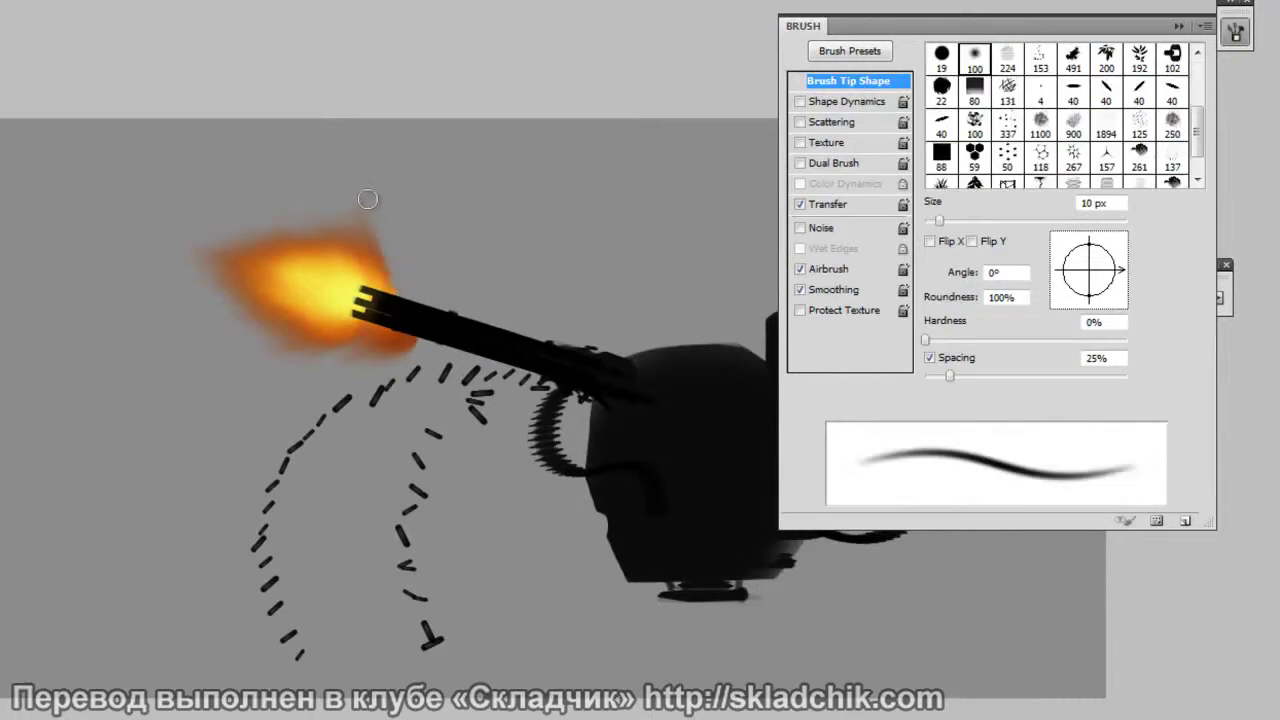
key(period)
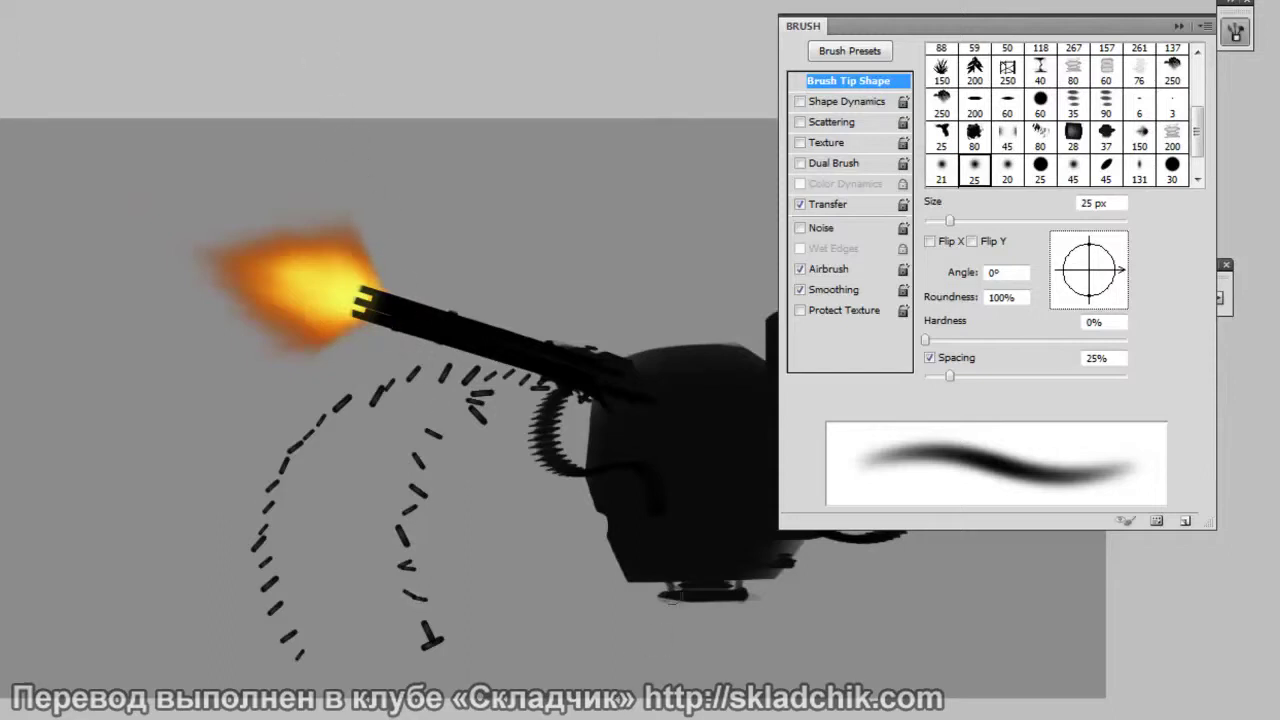
mouse_move(711, 634)
mouse_down()
mouse_move(603, 591)
mouse_move(624, 574)
mouse_up()
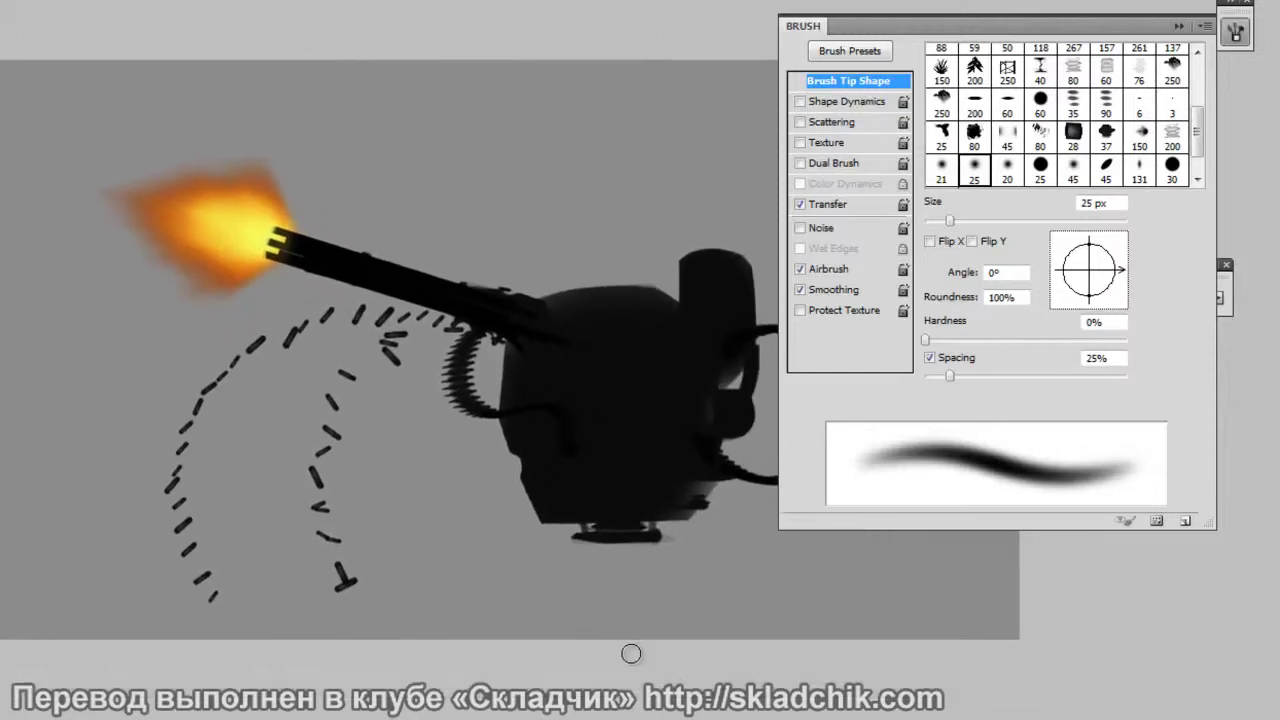